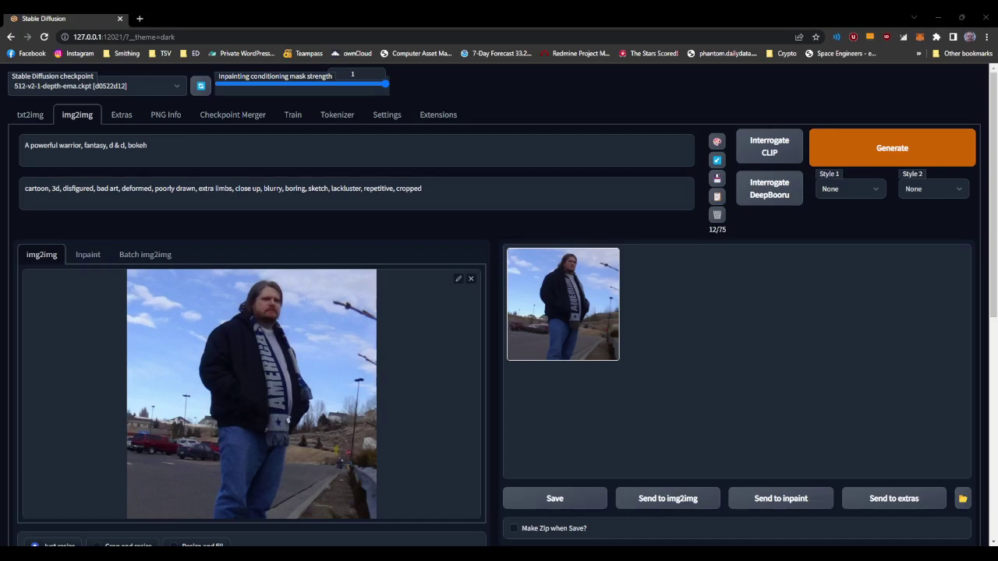
Step: Review the negative and positive prompts, selecting the negative prompt text and placing the cursor in the positive prompt
scroll(499, 304, down, 2)
scroll(499, 304, up, 1)
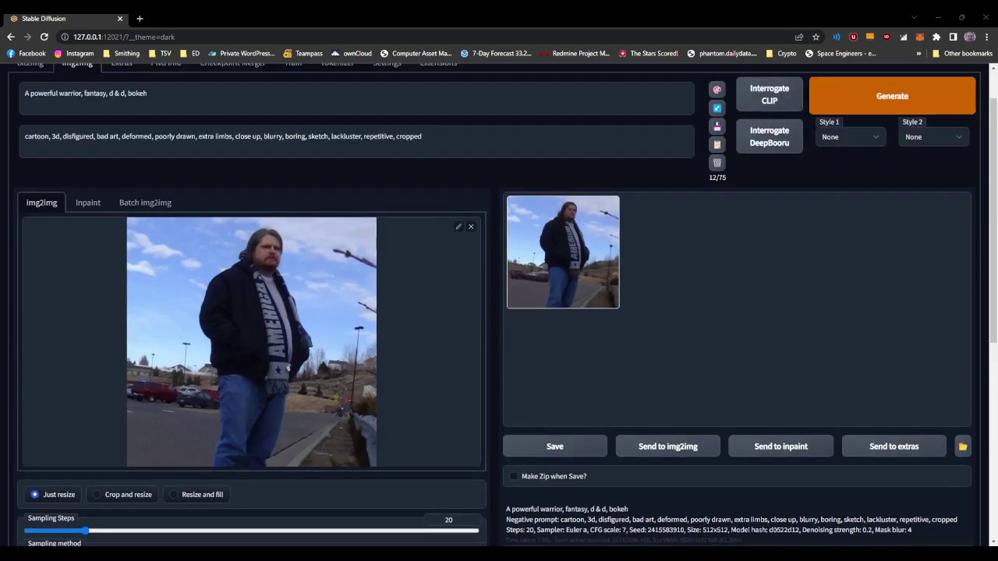
scroll(499, 305, down, 2)
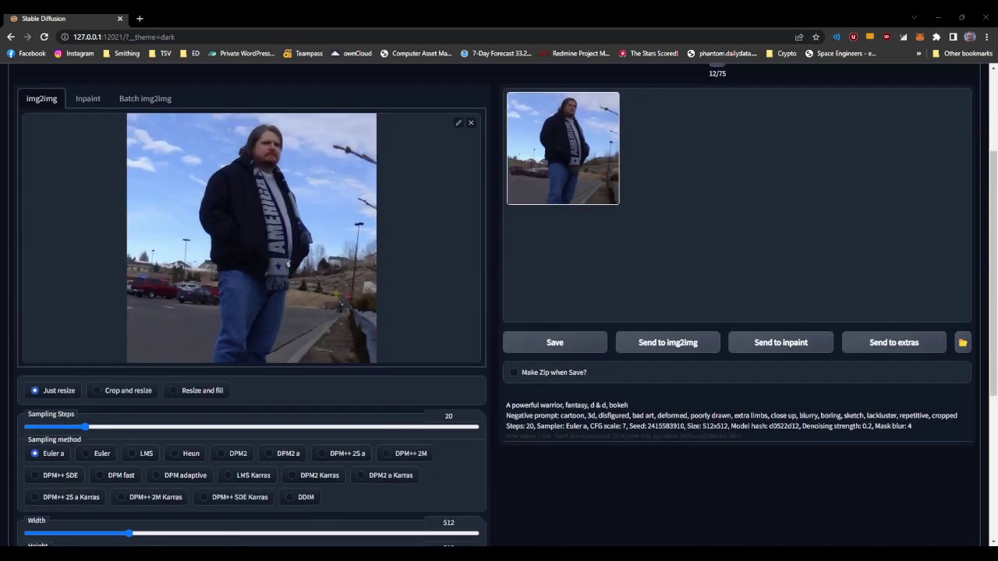
scroll(499, 305, down, 2)
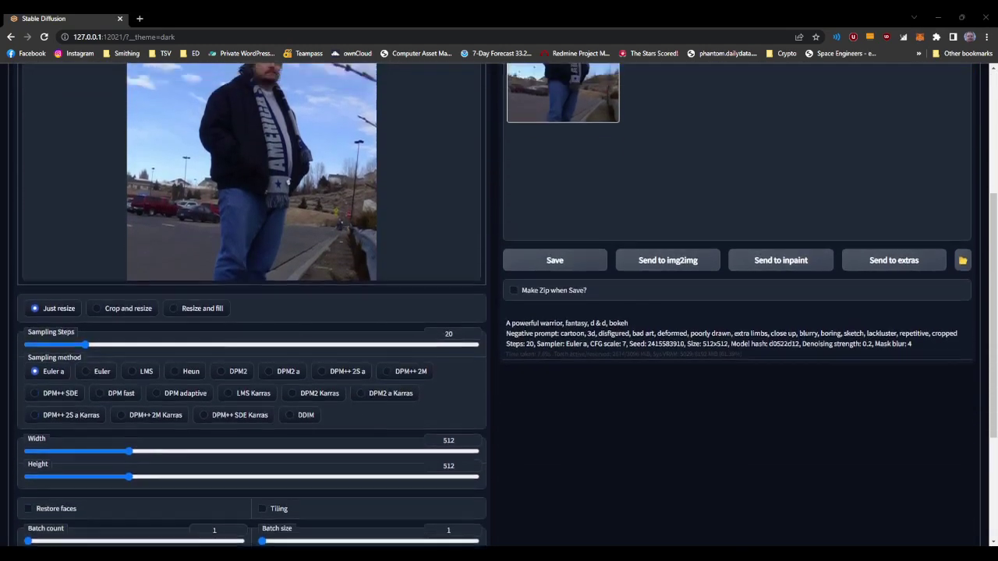
scroll(499, 304, up, 4)
scroll(499, 304, up, 1)
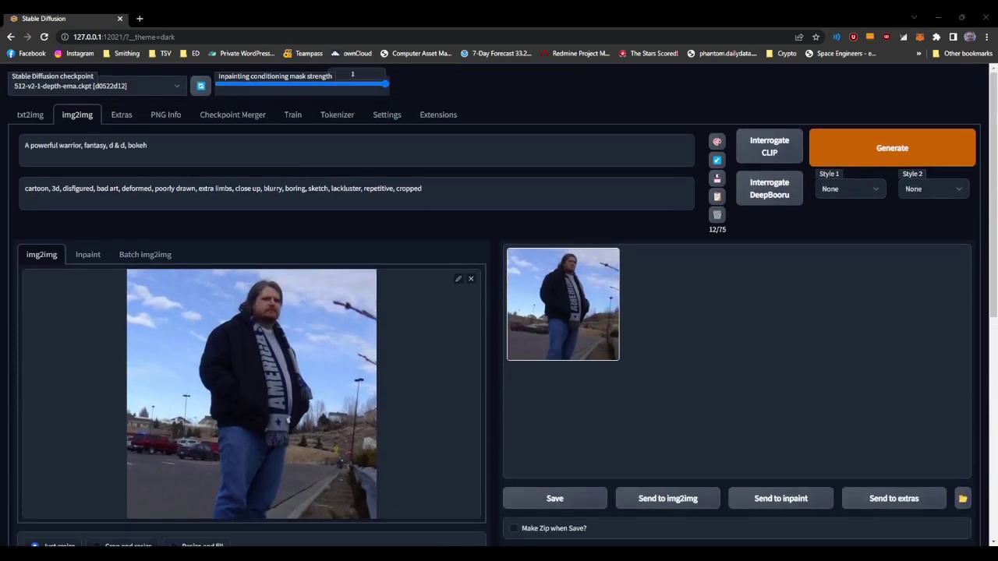
double_click(436, 190)
drag(436, 189, 19, 195)
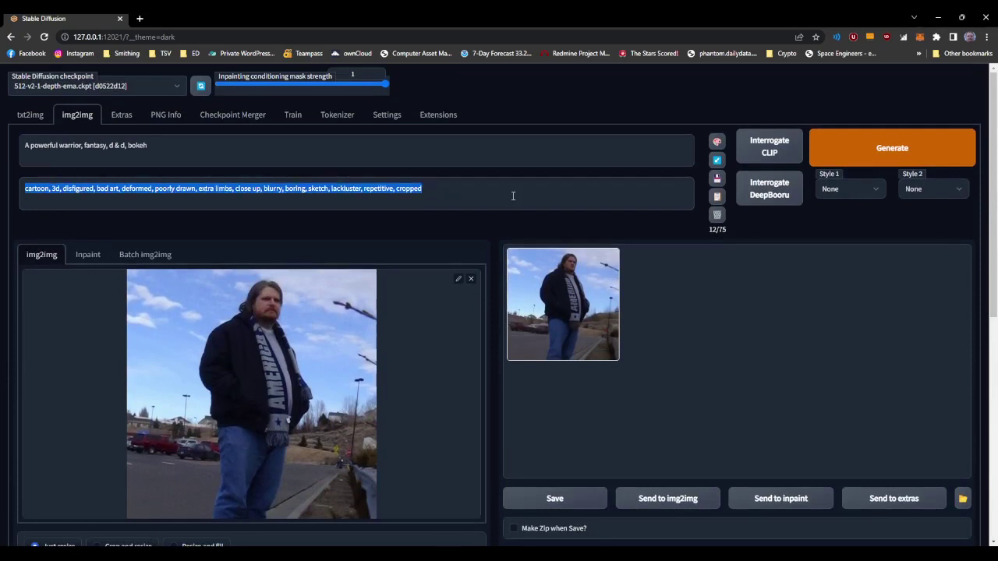
click(97, 146)
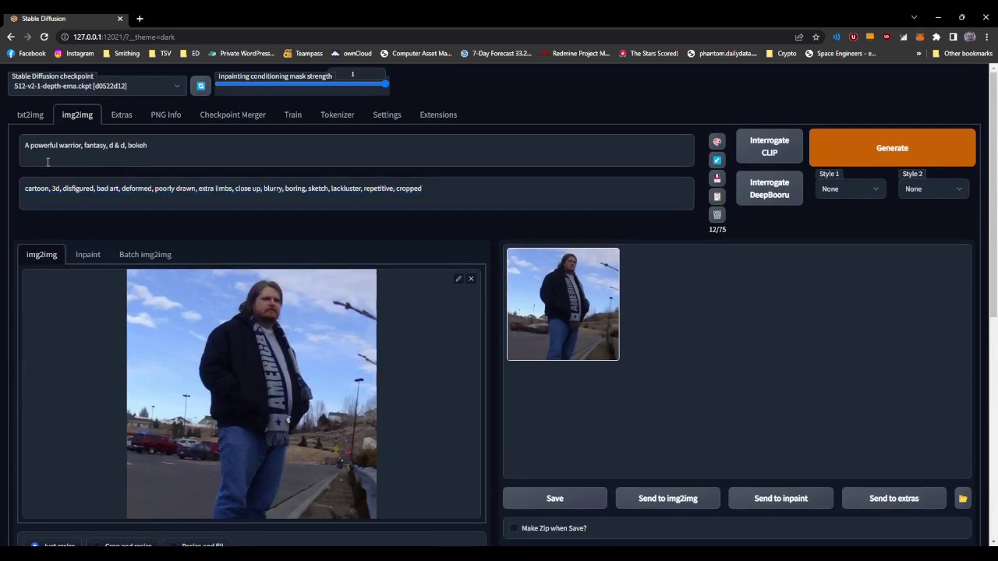
click(157, 144)
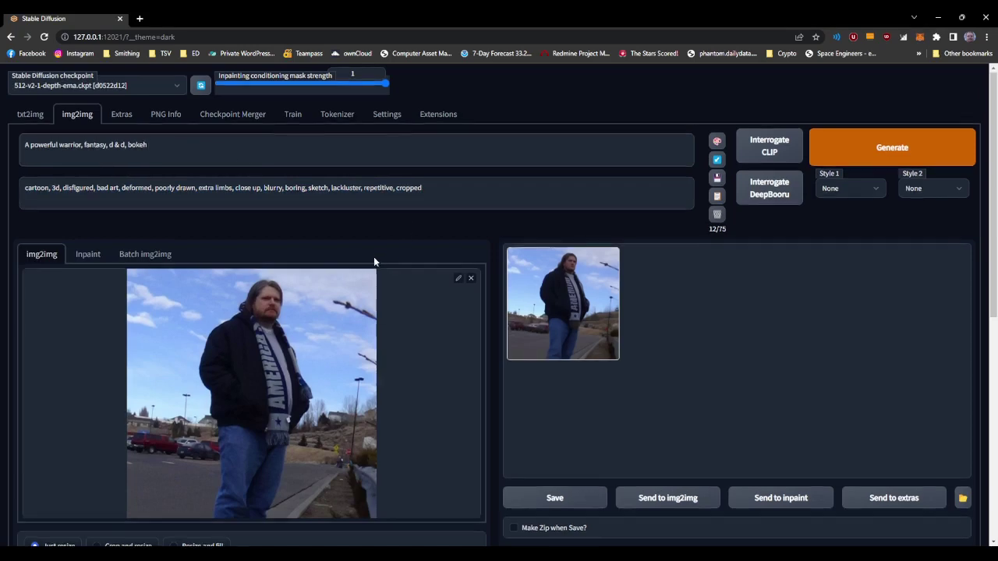
Step: Check the settings and generate a first img2img render of the parking-lot photo at denoising 0.2
scroll(421, 276, down, 3)
scroll(429, 285, up, 2)
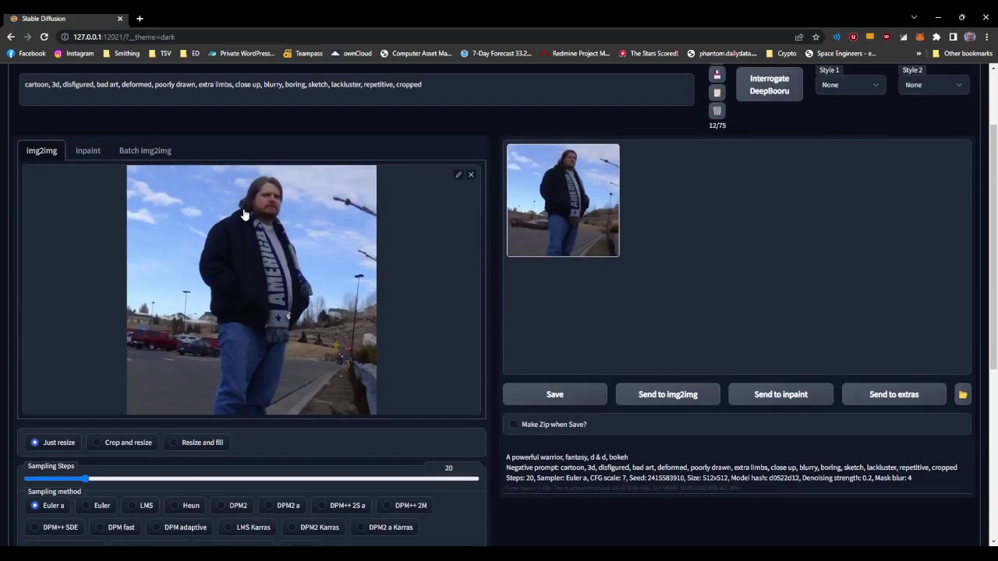
scroll(392, 292, down, 3)
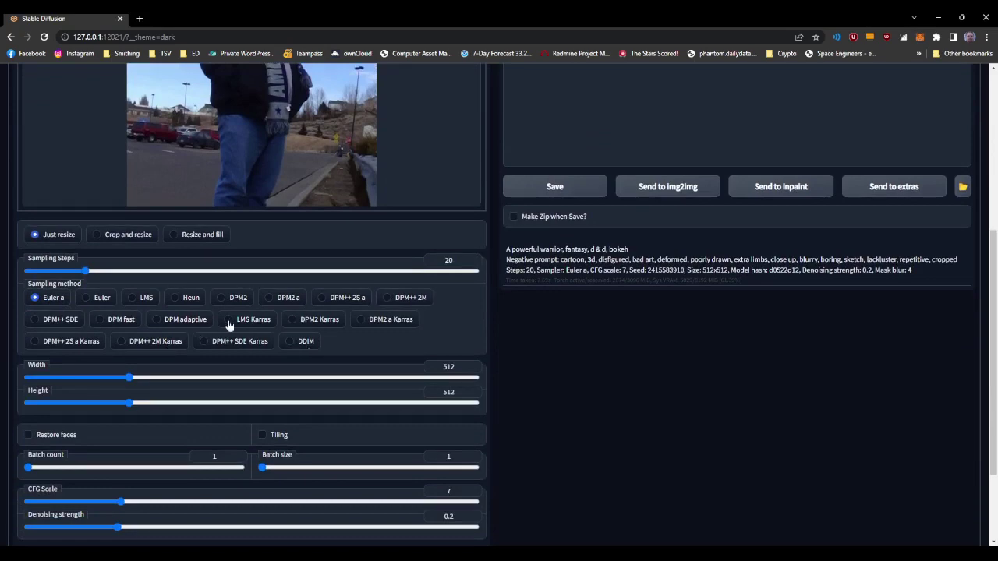
scroll(309, 312, down, 2)
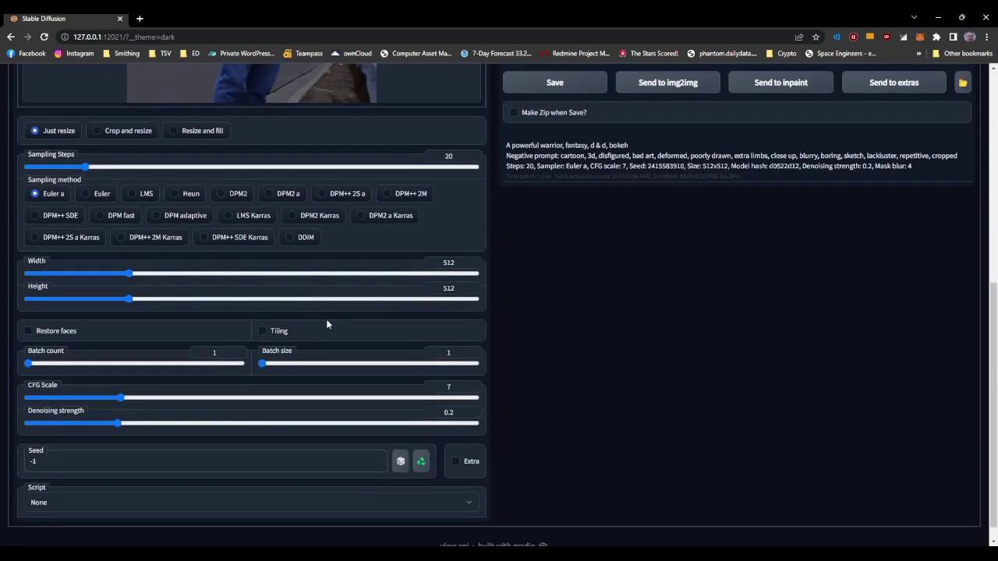
scroll(382, 252, up, 3)
scroll(343, 249, down, 2)
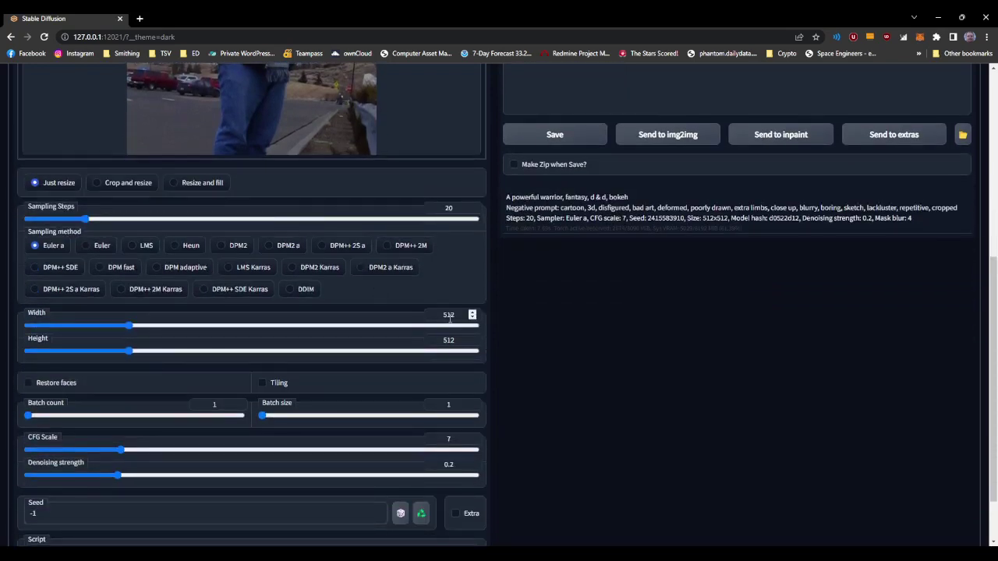
scroll(418, 337, down, 2)
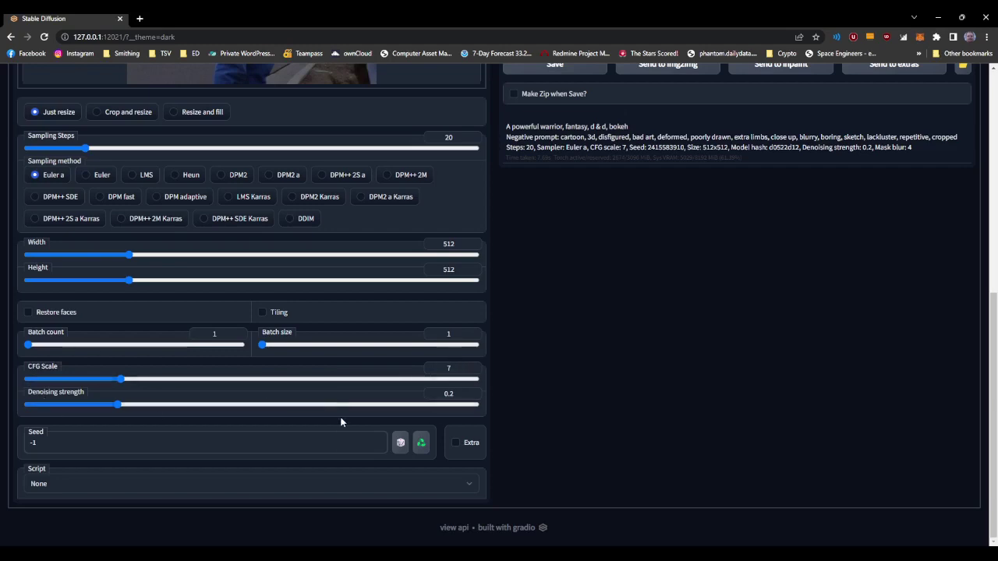
scroll(577, 394, up, 6)
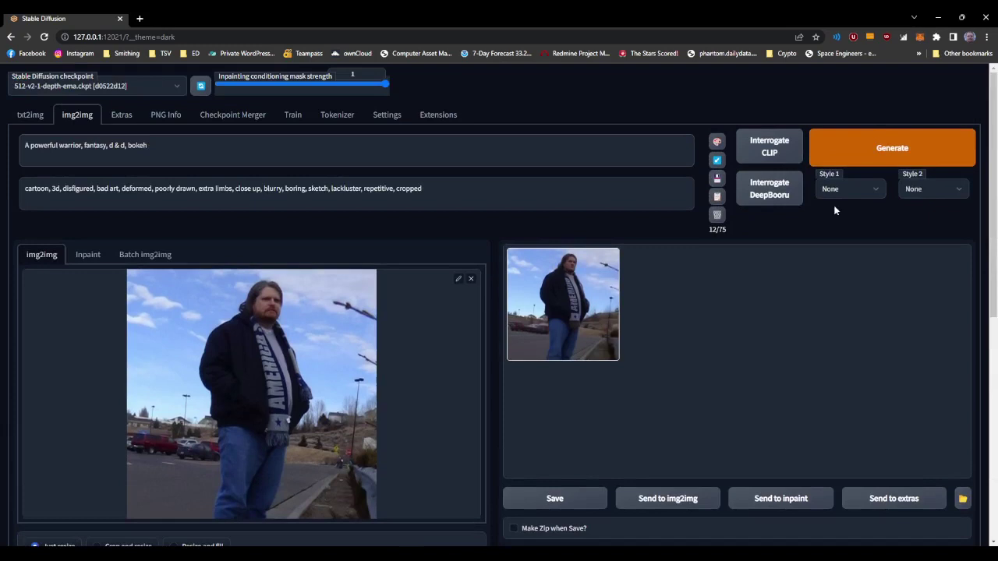
click(863, 147)
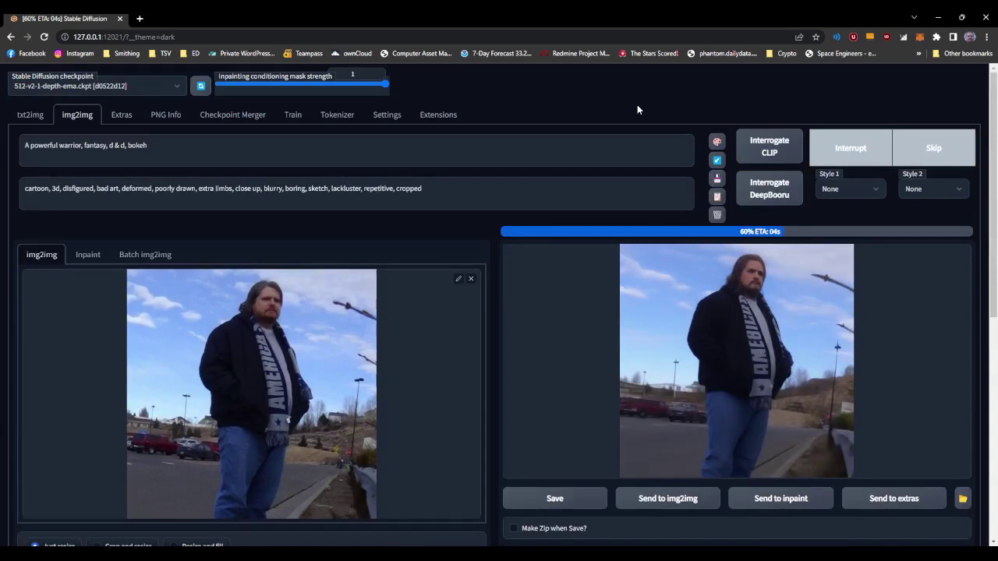
click(609, 350)
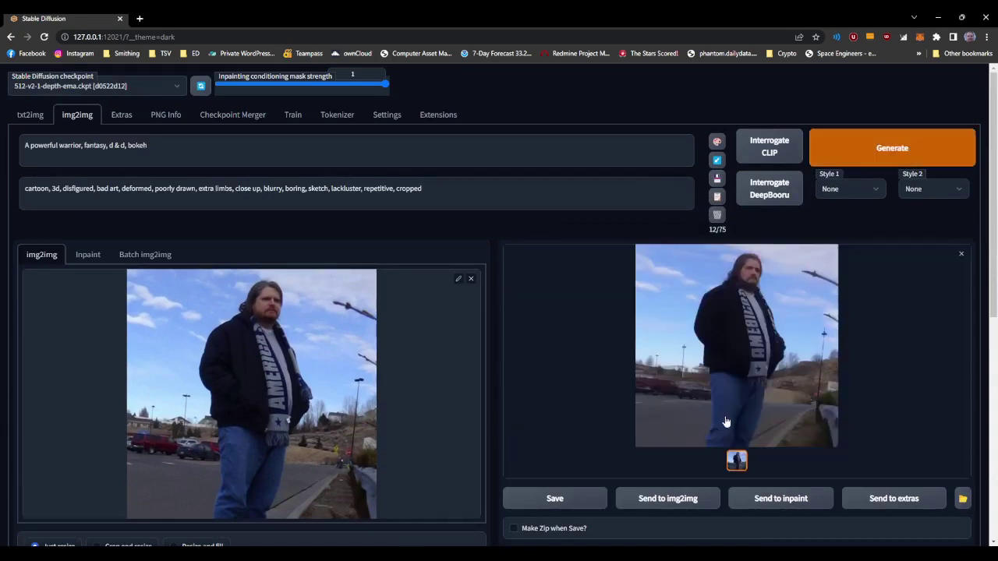
click(754, 365)
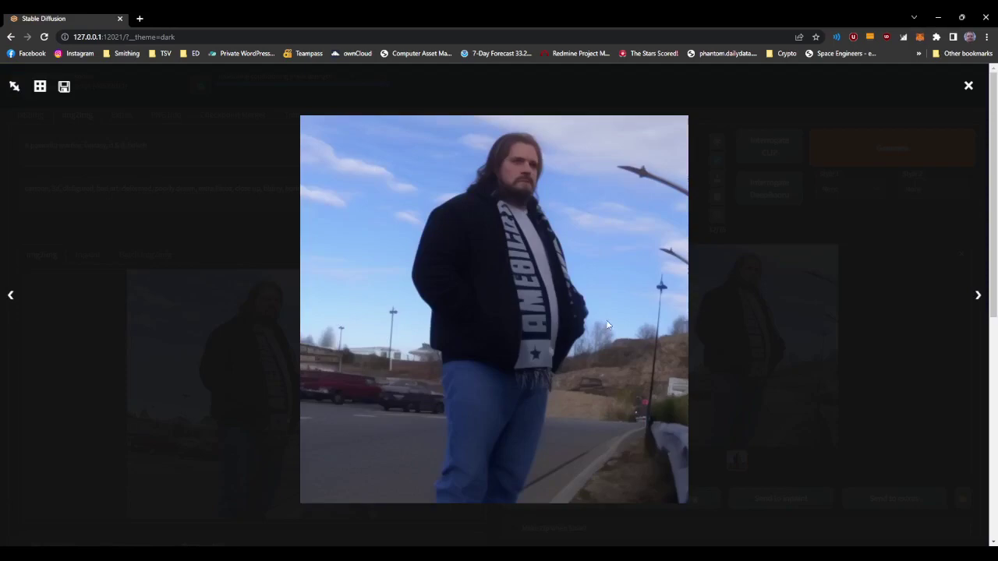
click(760, 321)
Step: Regenerate at denoising strength 0.6 and enlarge the long-haired blue-armored warrior result
scroll(126, 408, down, 10)
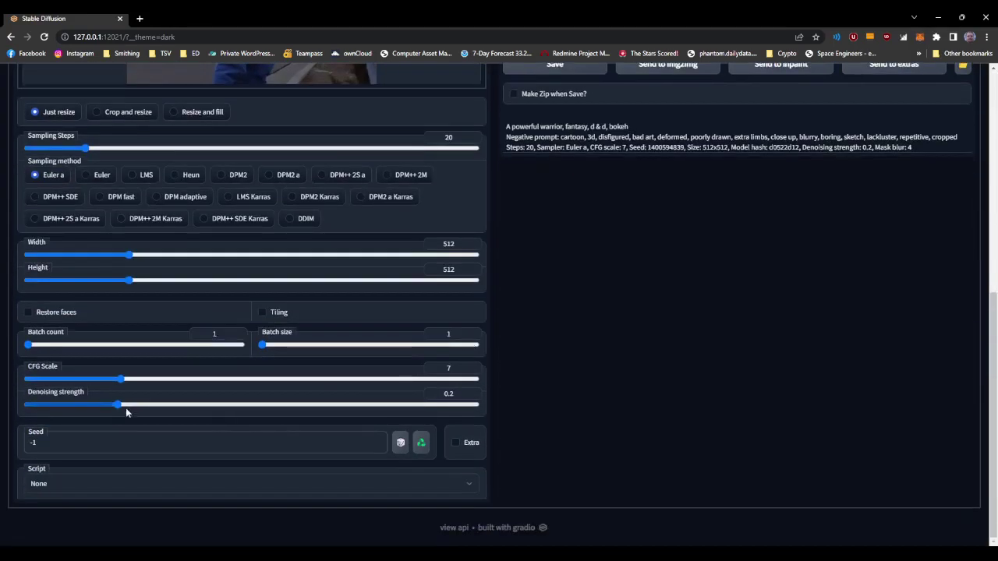
drag(117, 405, 296, 406)
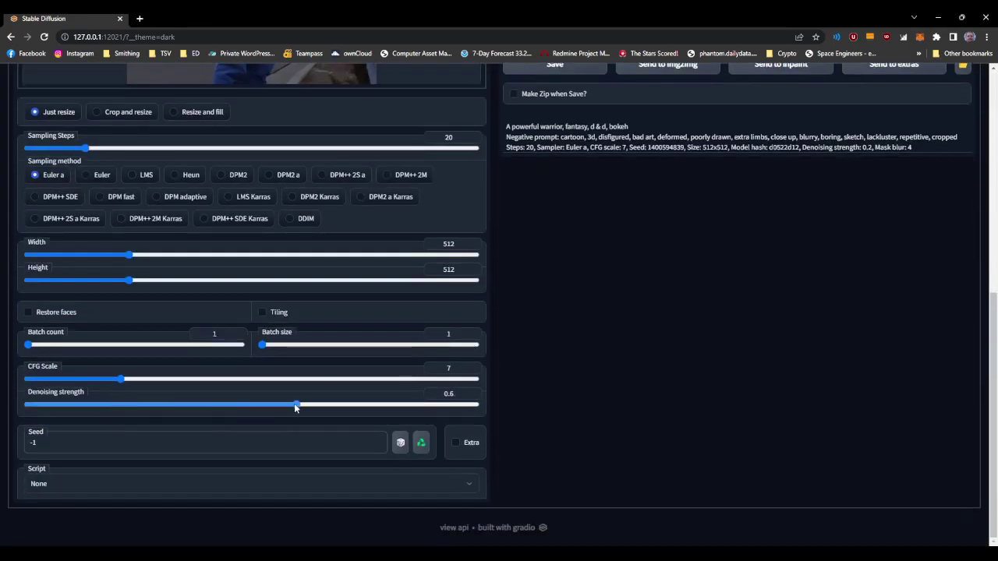
scroll(647, 400, up, 10)
click(853, 142)
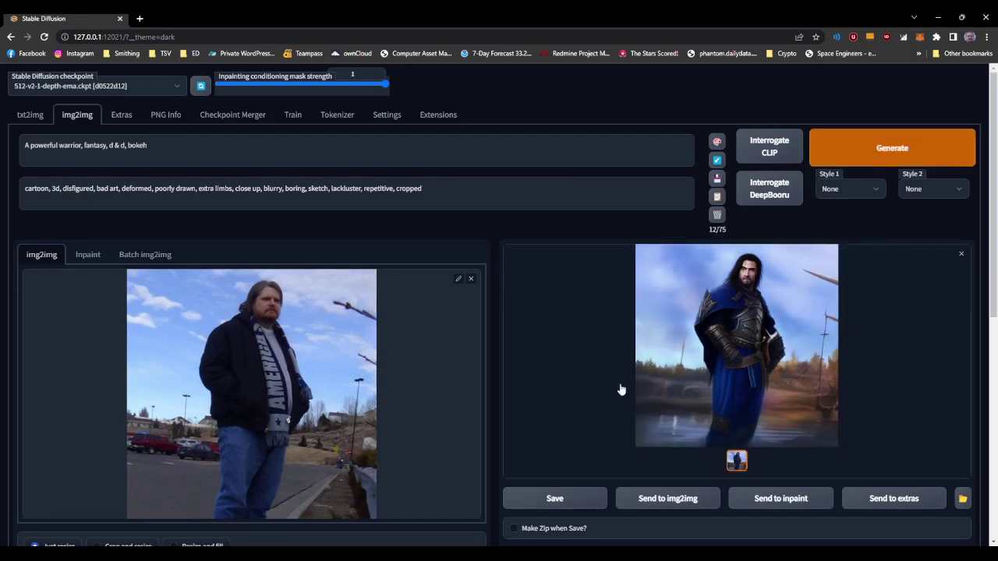
click(733, 356)
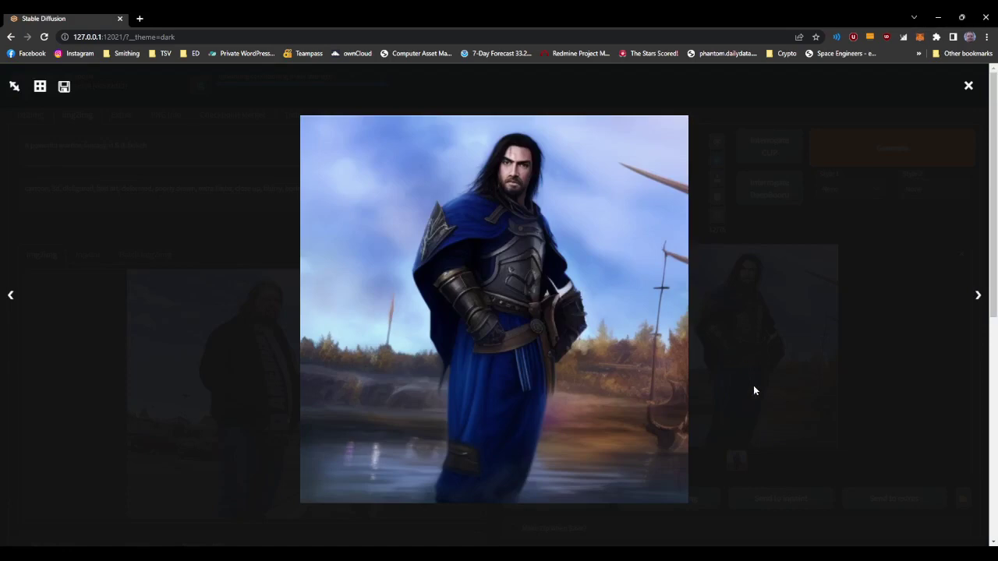
Step: Raise denoising strength to 1 and regenerate, yielding a dark-armored warrior in a misty scene
click(754, 390)
scroll(620, 379, down, 6)
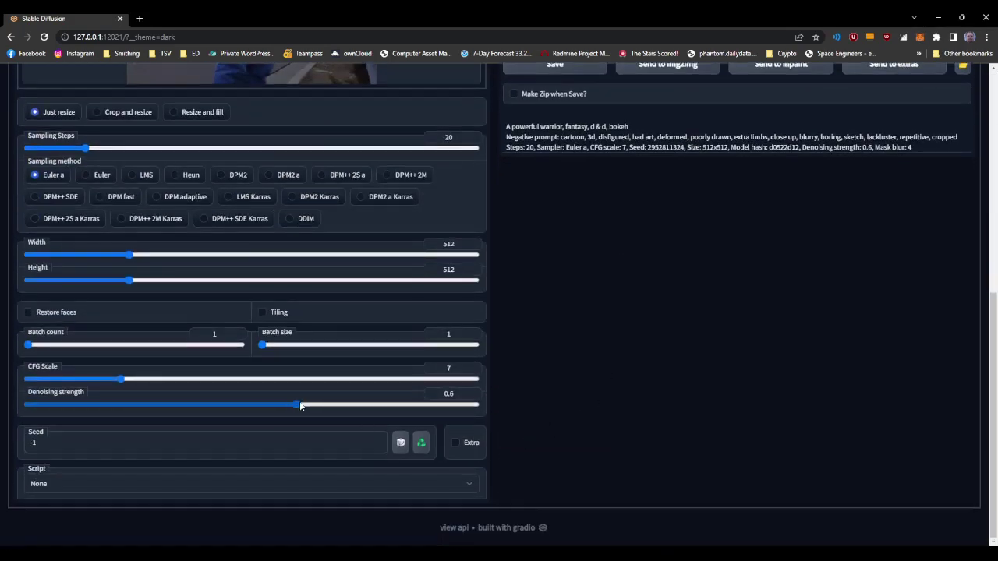
drag(299, 406, 481, 407)
scroll(669, 378, up, 5)
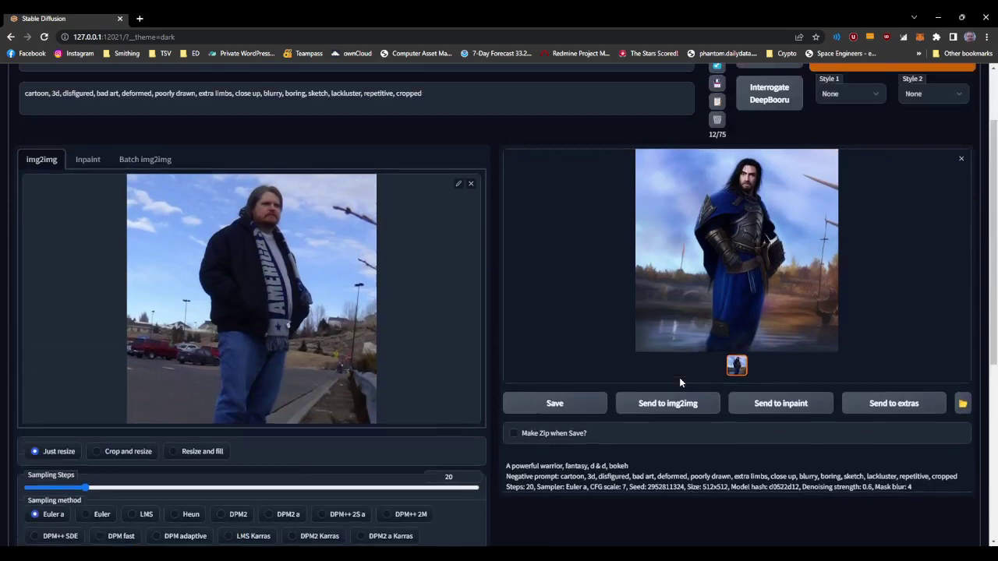
scroll(679, 382, up, 2)
scroll(532, 353, down, 1)
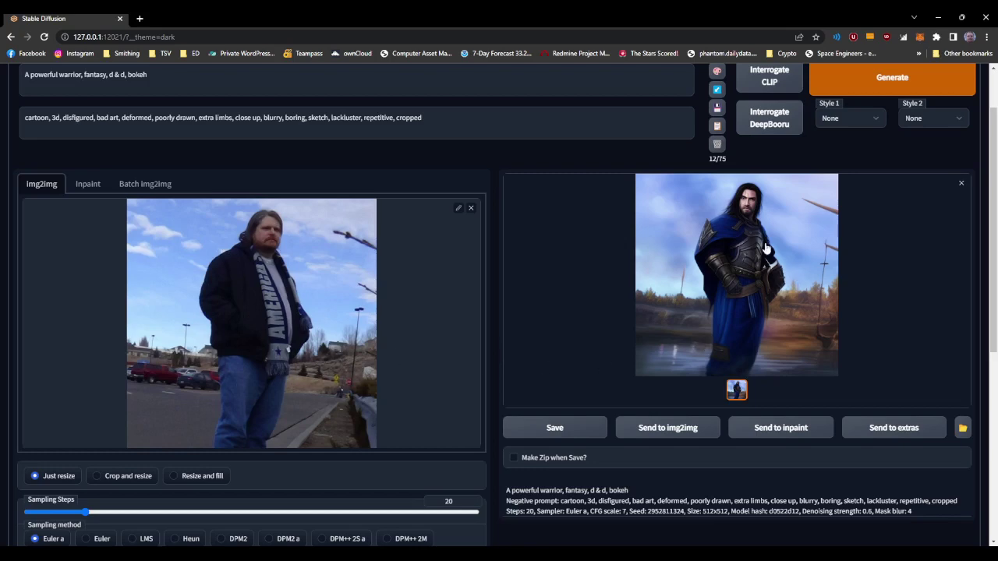
click(873, 77)
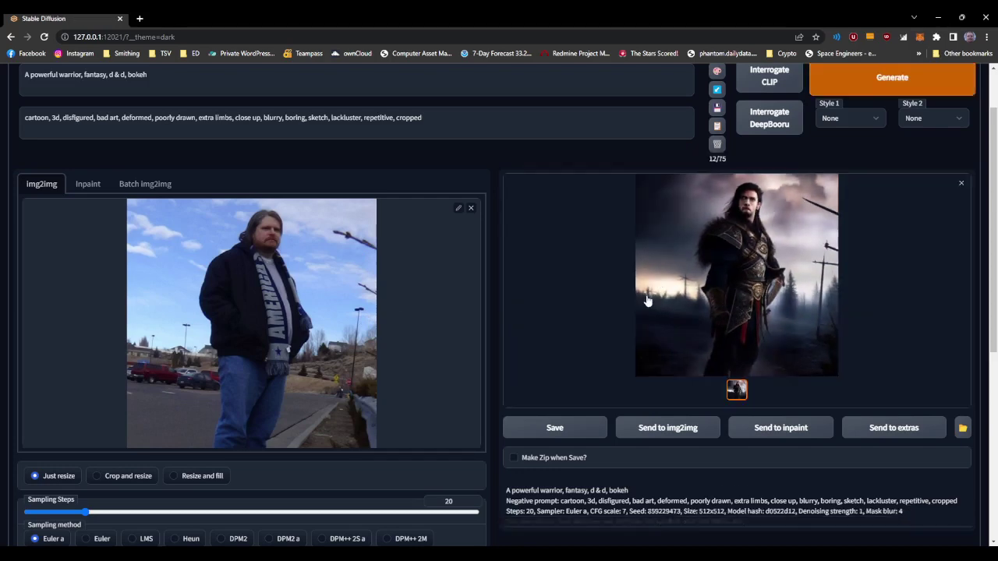
scroll(421, 265, up, 1)
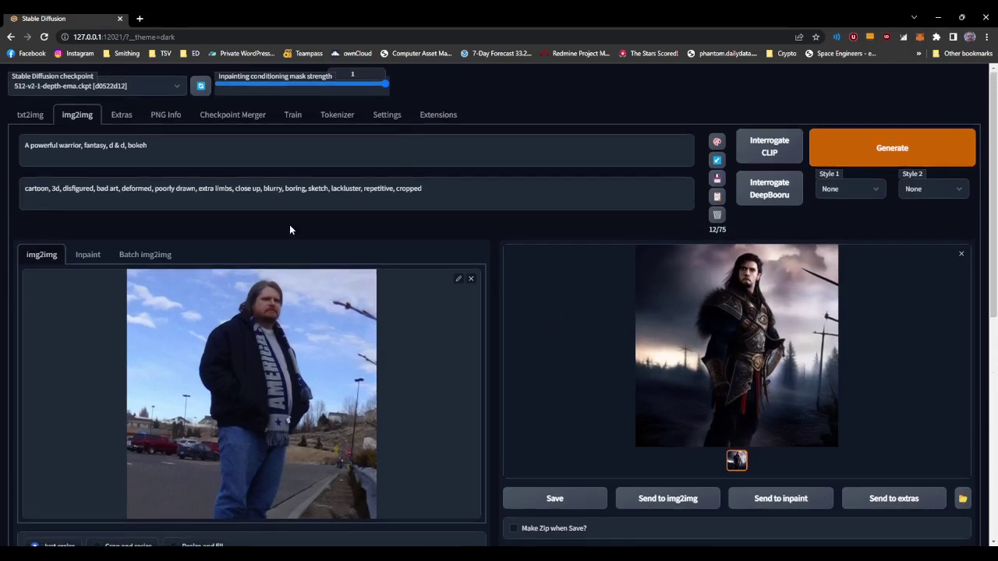
Step: Insert 'mountain background,' after 'd & d,' in the prompt and regenerate
click(192, 138)
text(mountain ba)
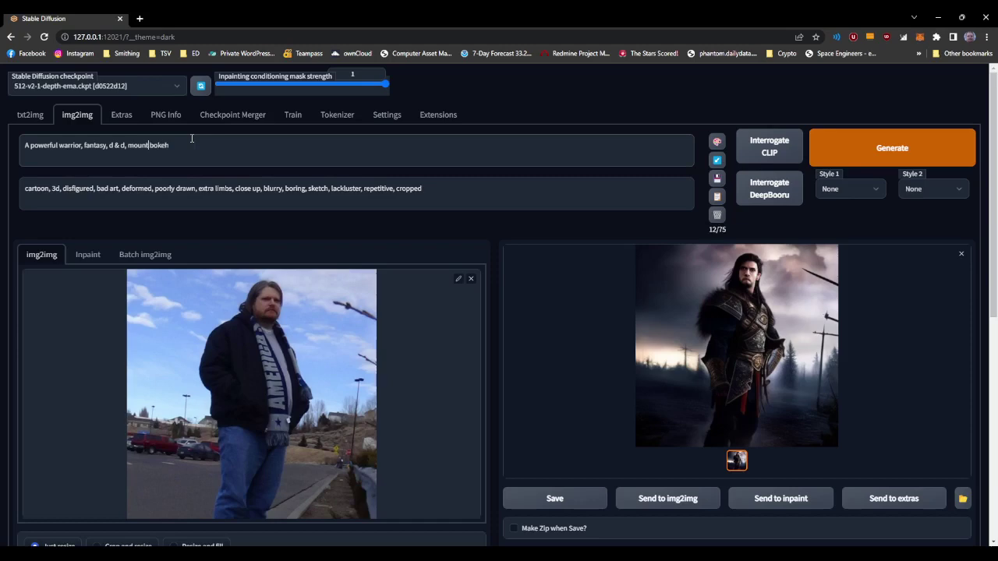
text(ckground,)
click(928, 137)
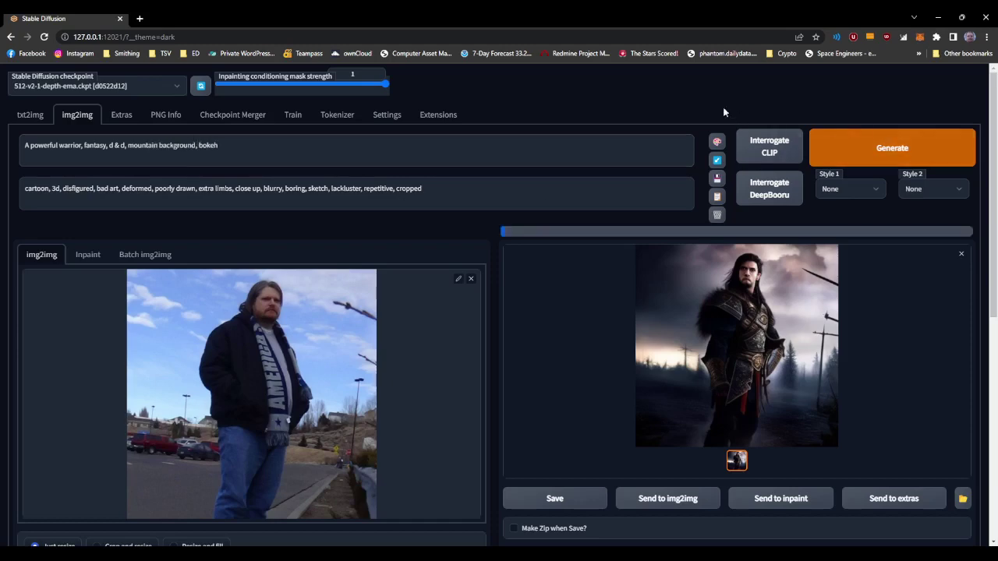